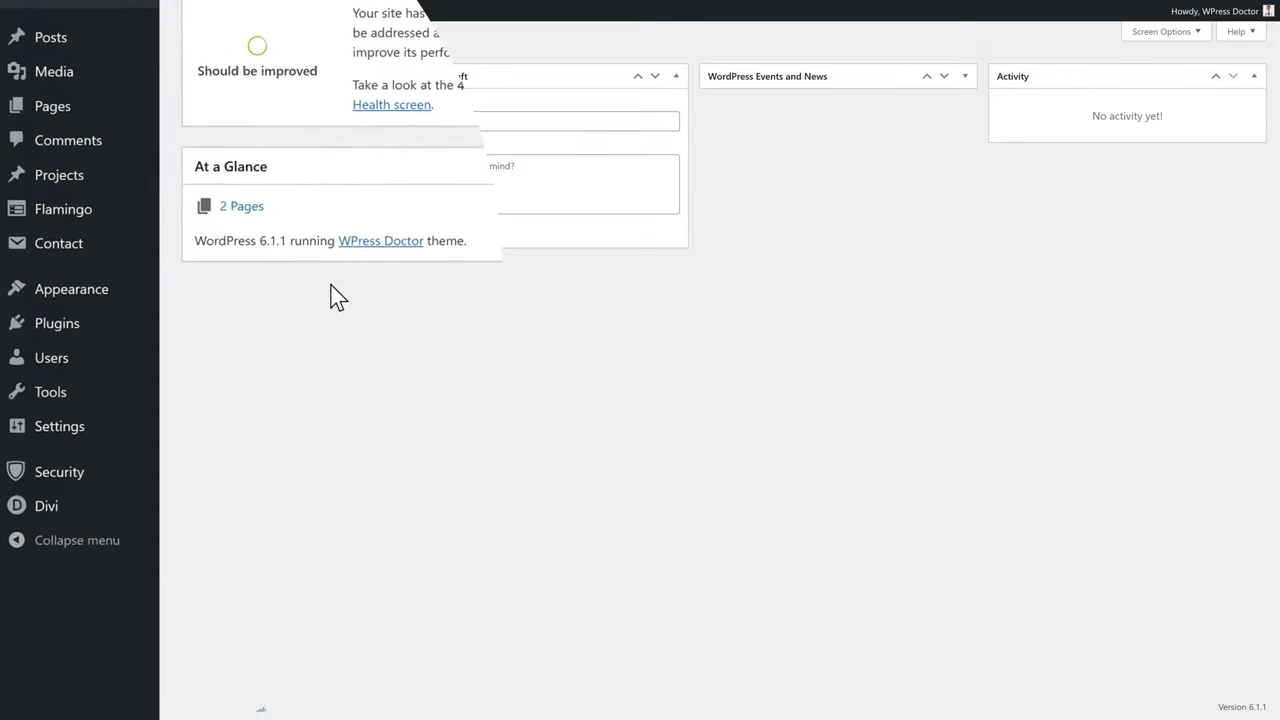
Step: Find Akismet Spam Protection under Plugins > Add New and install it
mouse_move(97, 330)
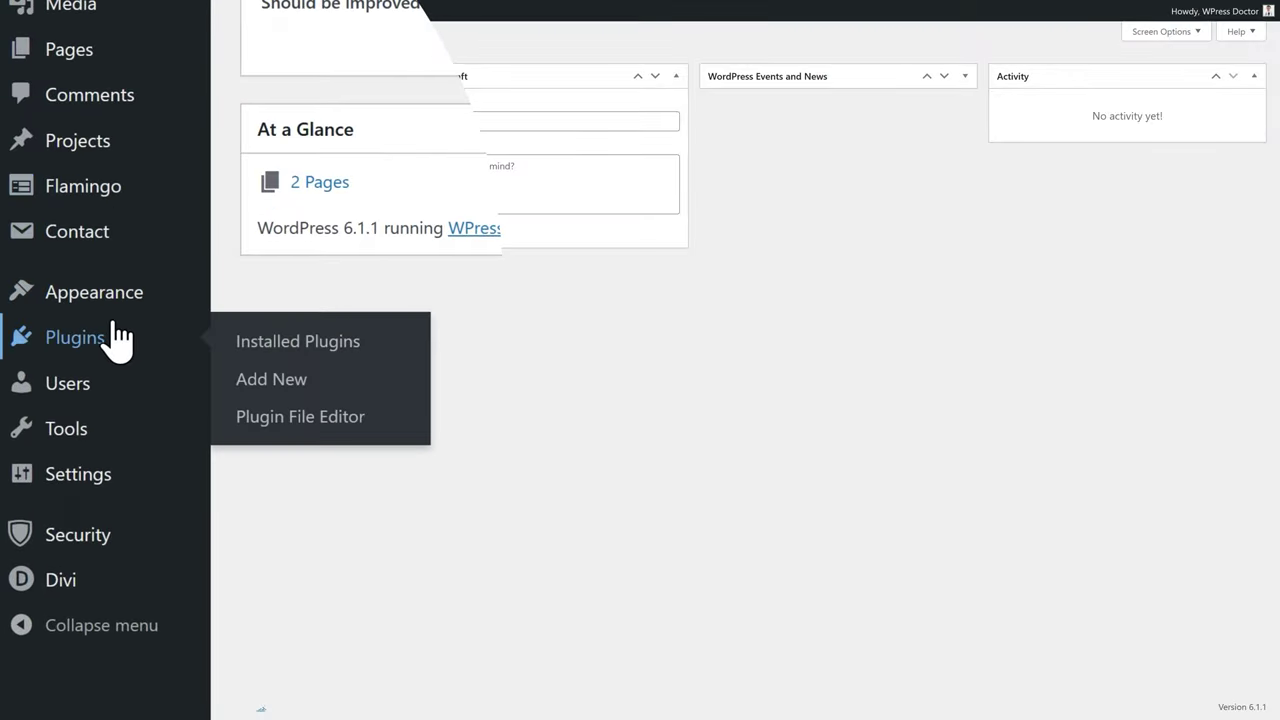
left_click(287, 380)
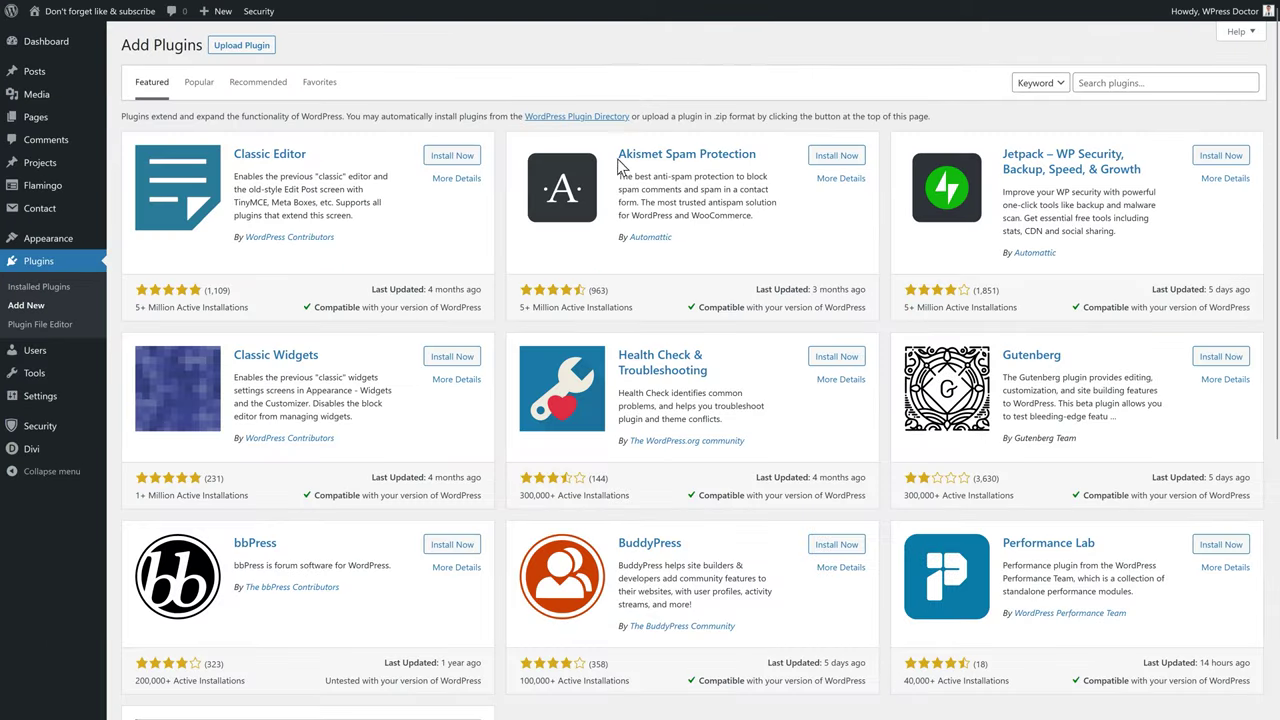
left_click_drag(619, 155, 757, 156)
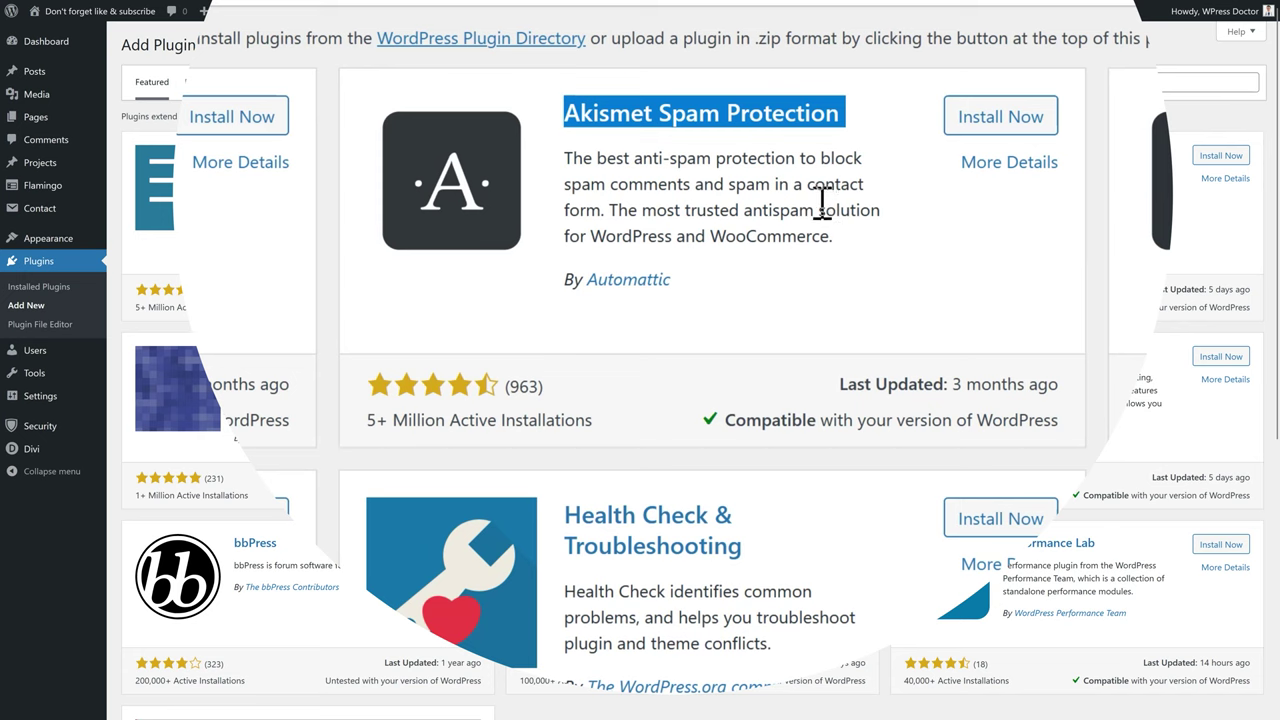
left_click_drag(572, 162, 862, 170)
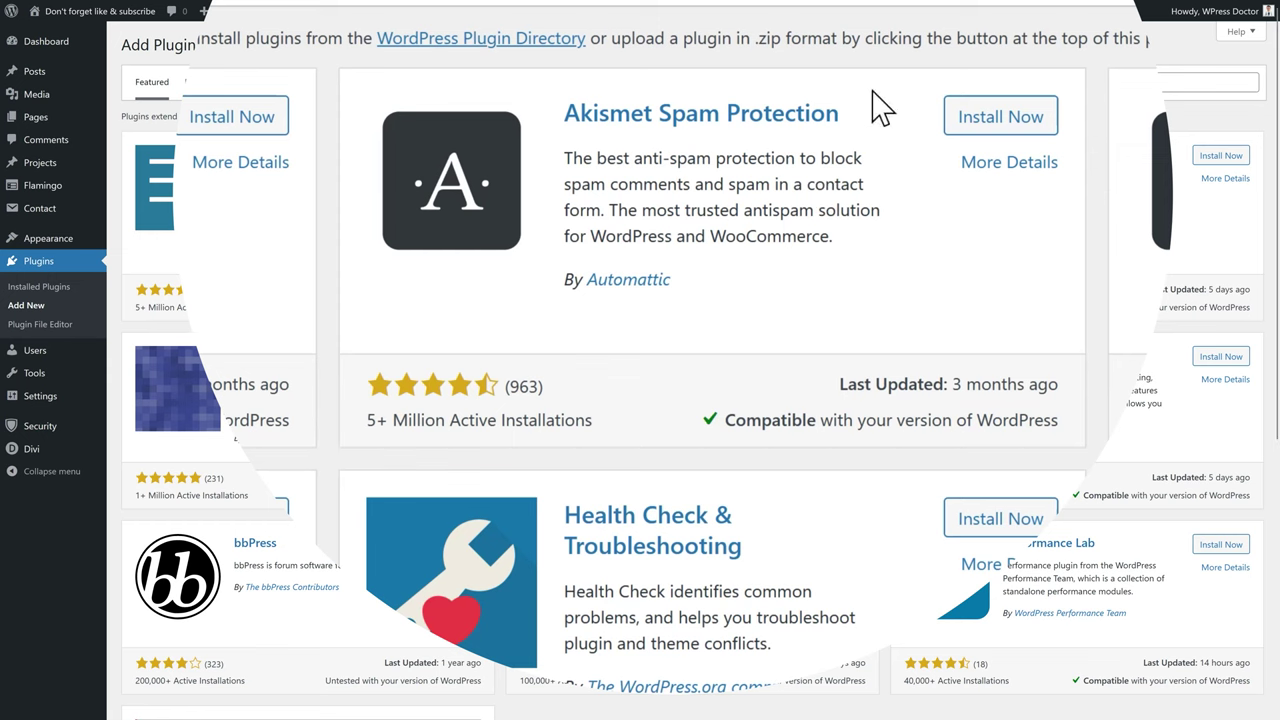
left_click(1010, 117)
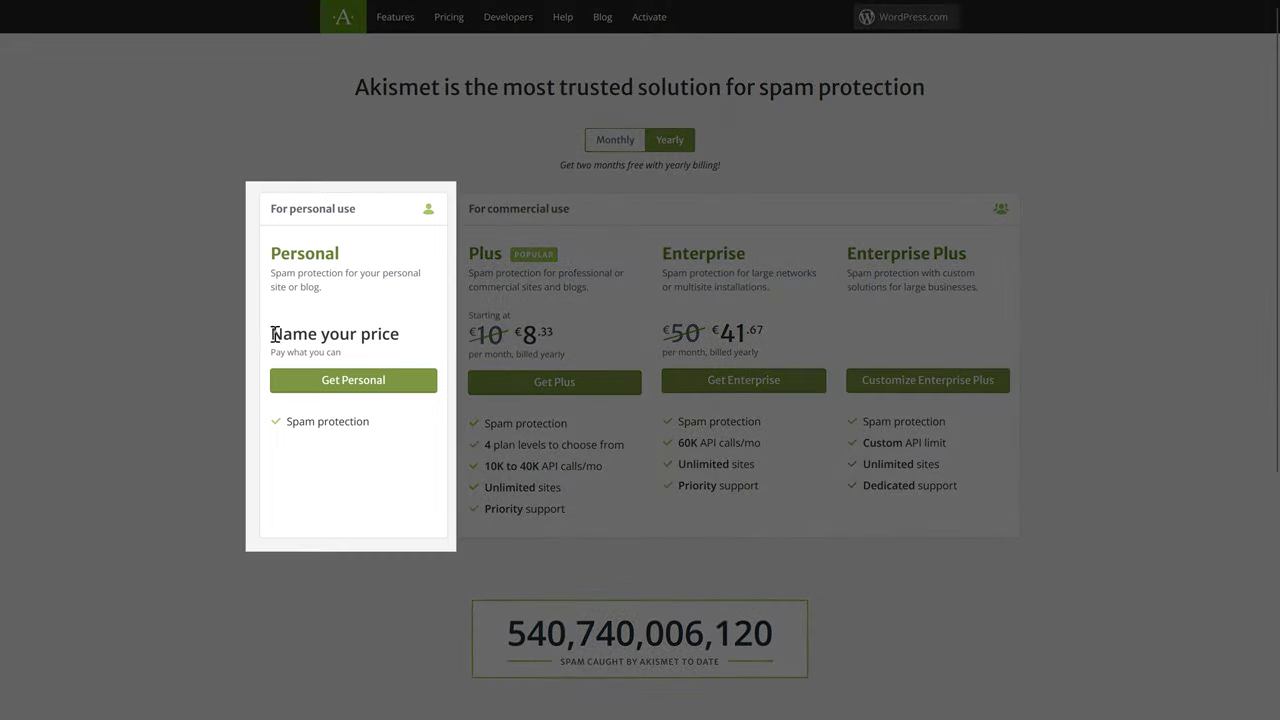
Step: Choose the pay-what-you-can Personal plan and enter the account e-mail address
left_click_drag(271, 333, 407, 368)
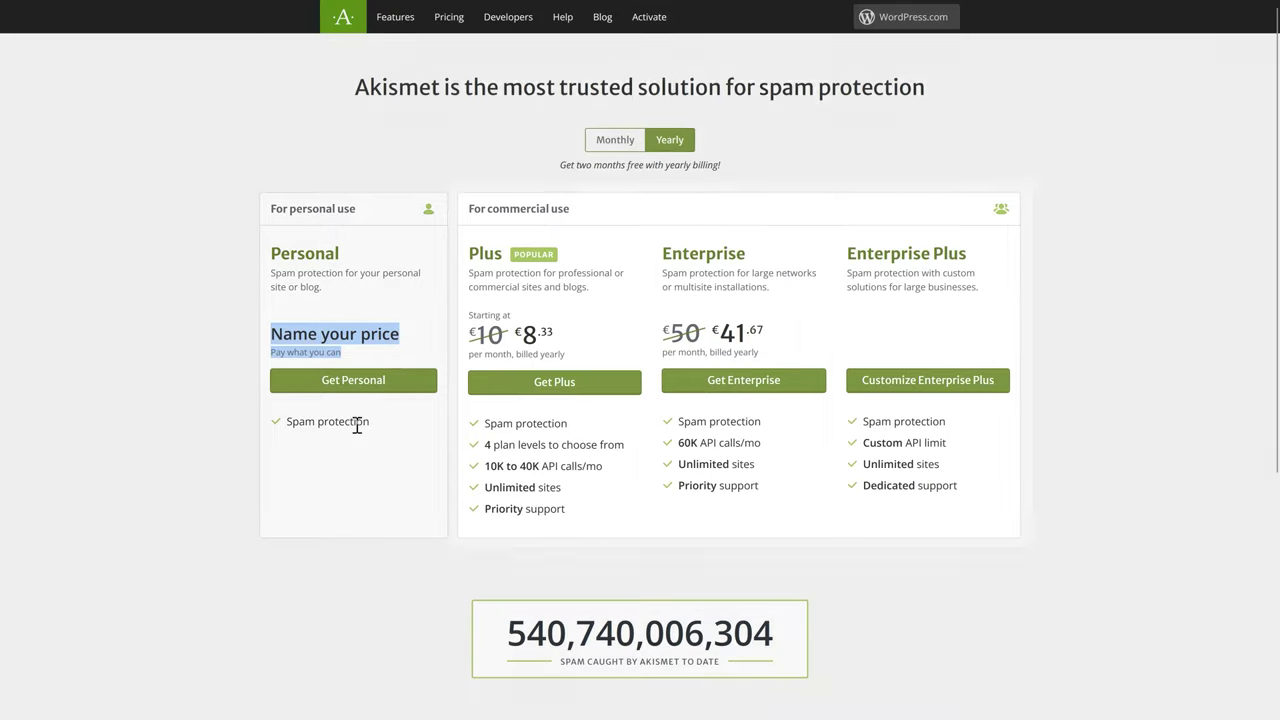
left_click(357, 420)
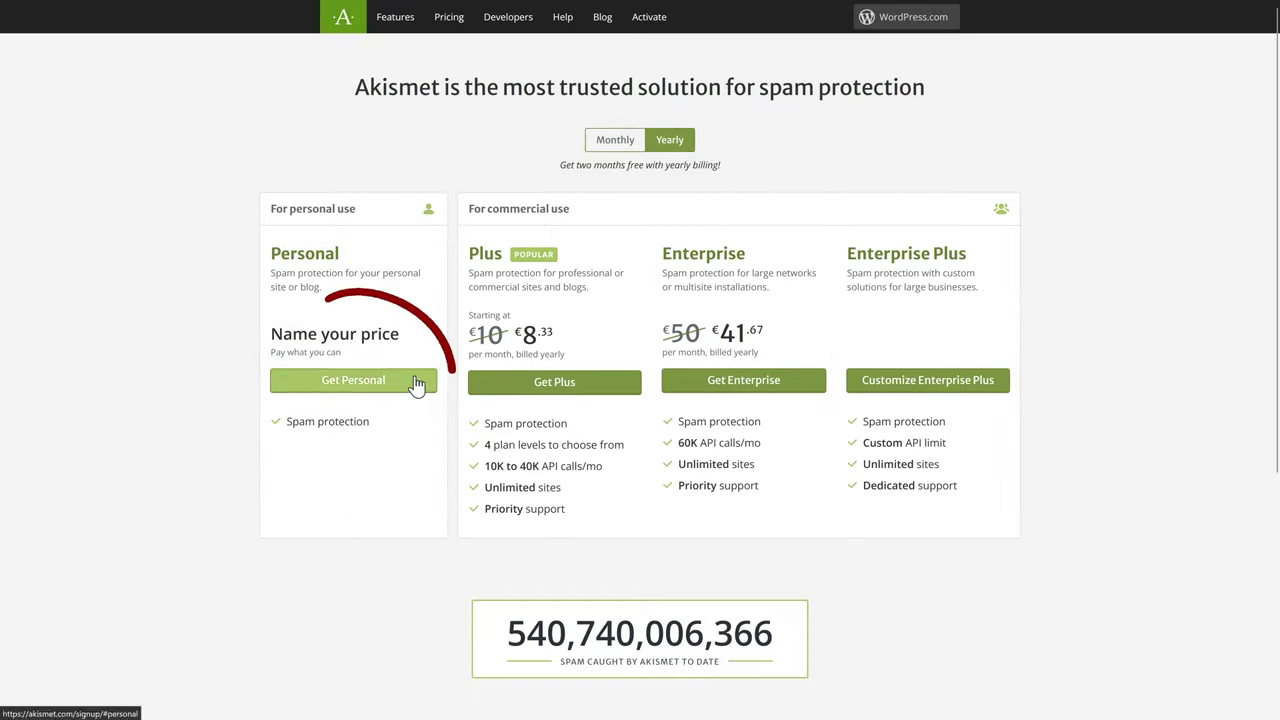
left_click(355, 390)
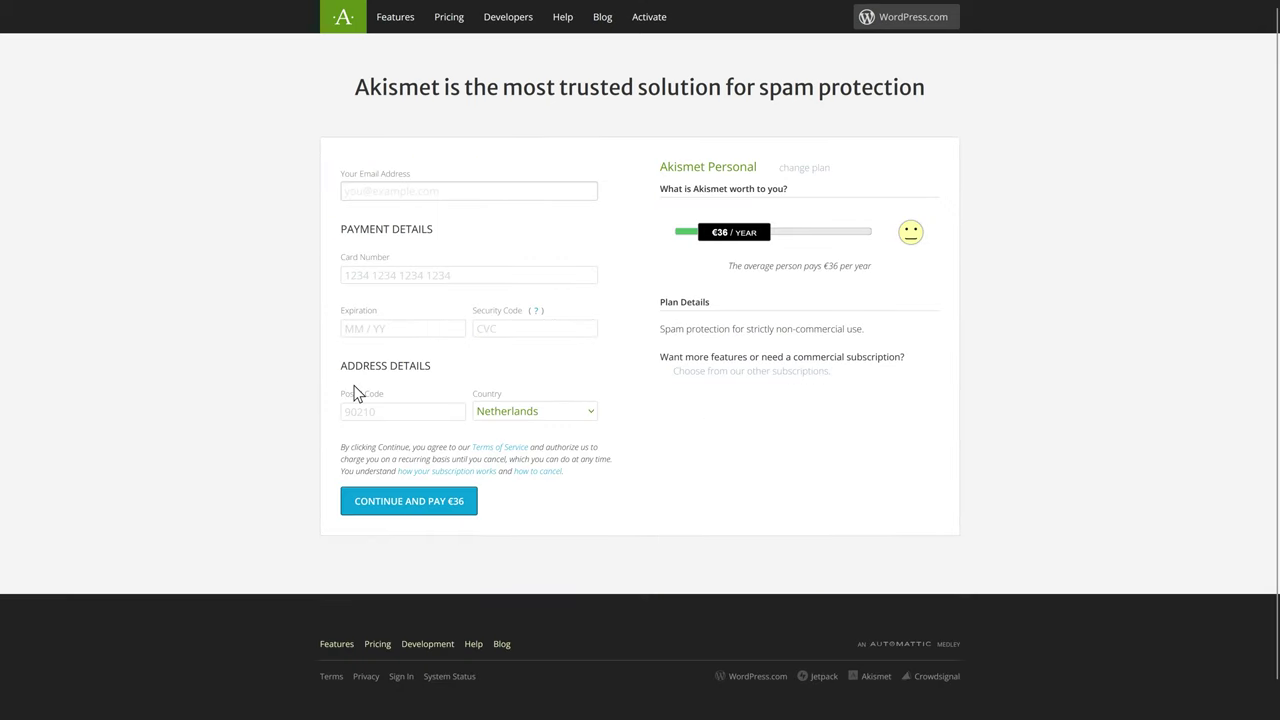
left_click(446, 195)
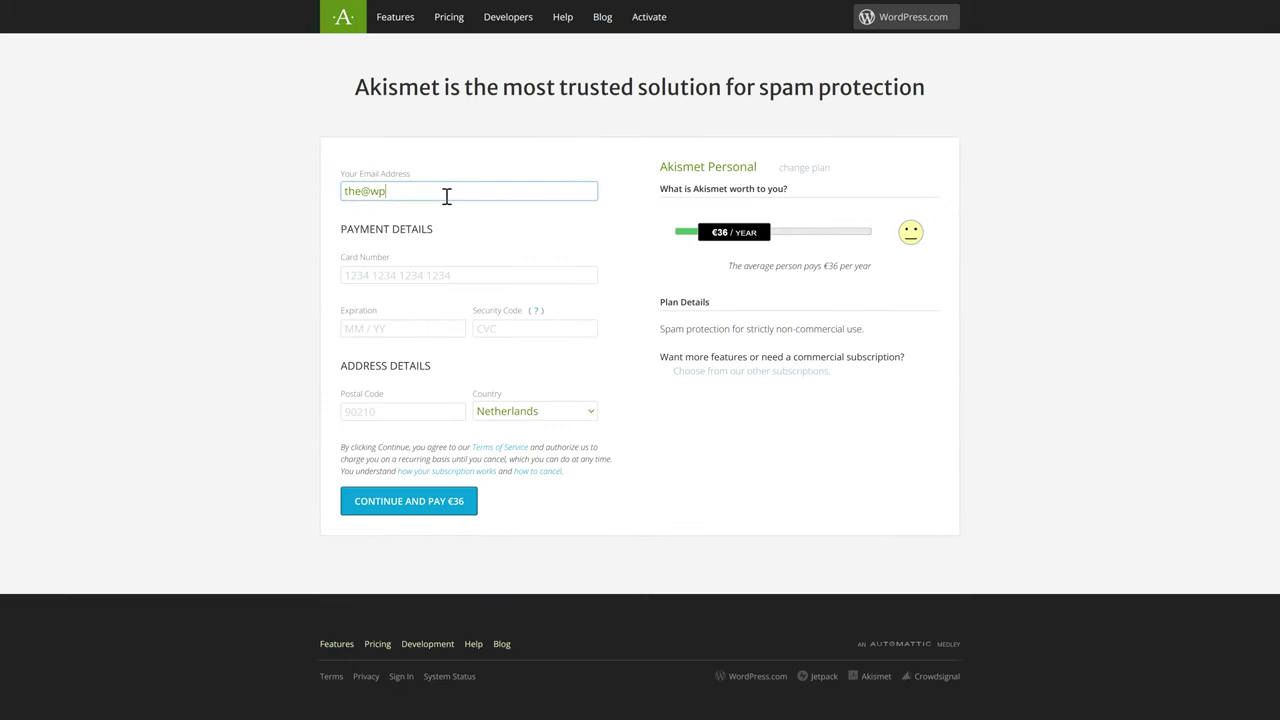
Step: Set the yearly price to €0, fill in the name, site URL and no-ads confirmation, and submit
left_click_drag(749, 249, 670, 248)
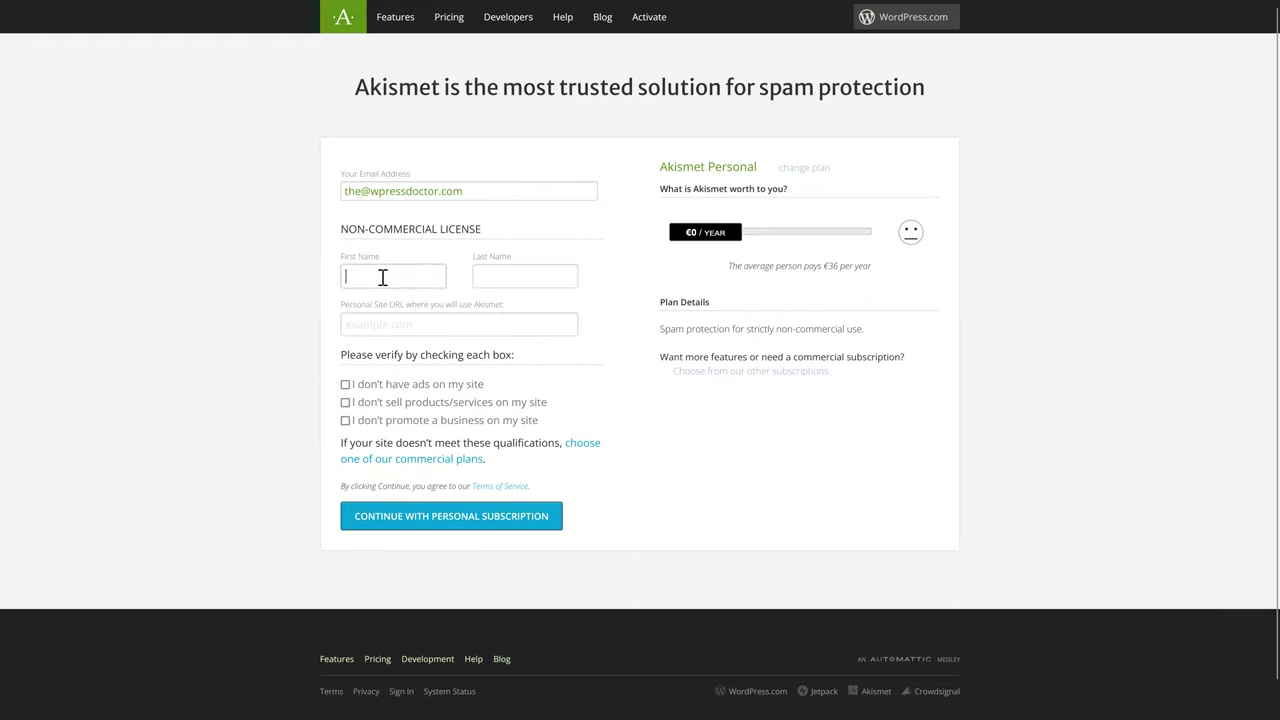
type("WPress")
key("Tab")
type("Doctor")
left_click(396, 324)
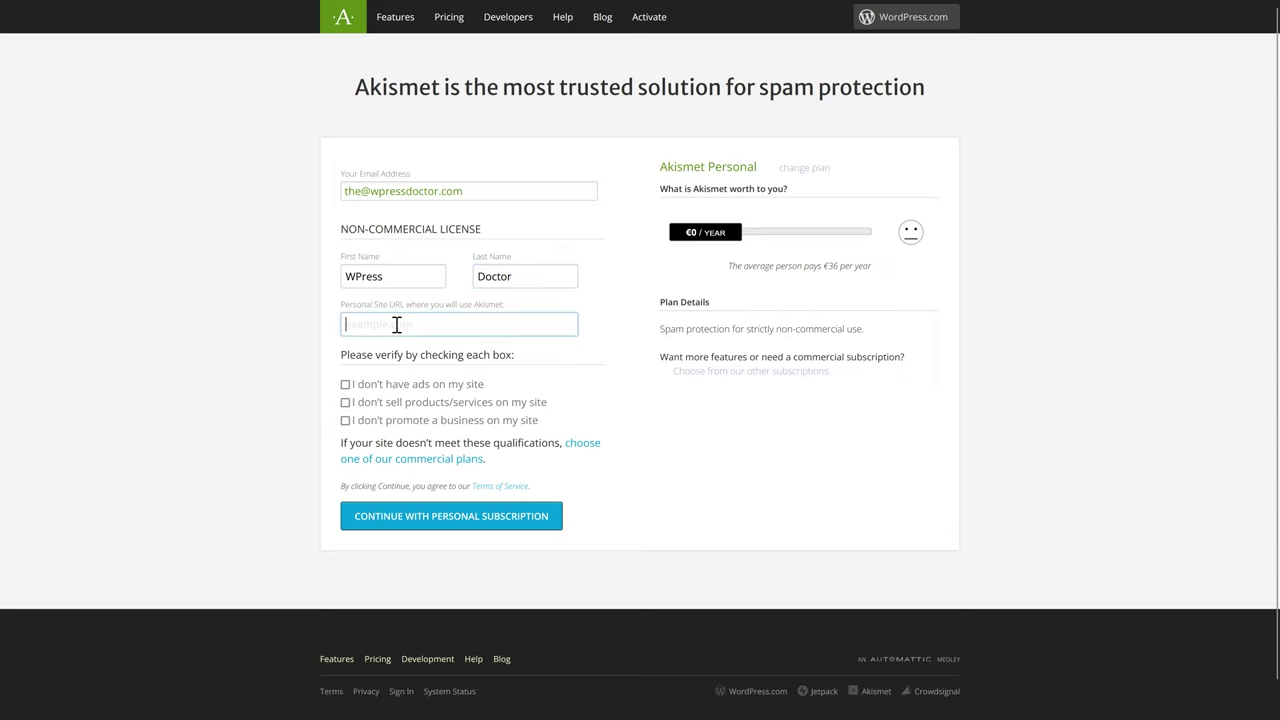
type("wpressdoctor.cm")
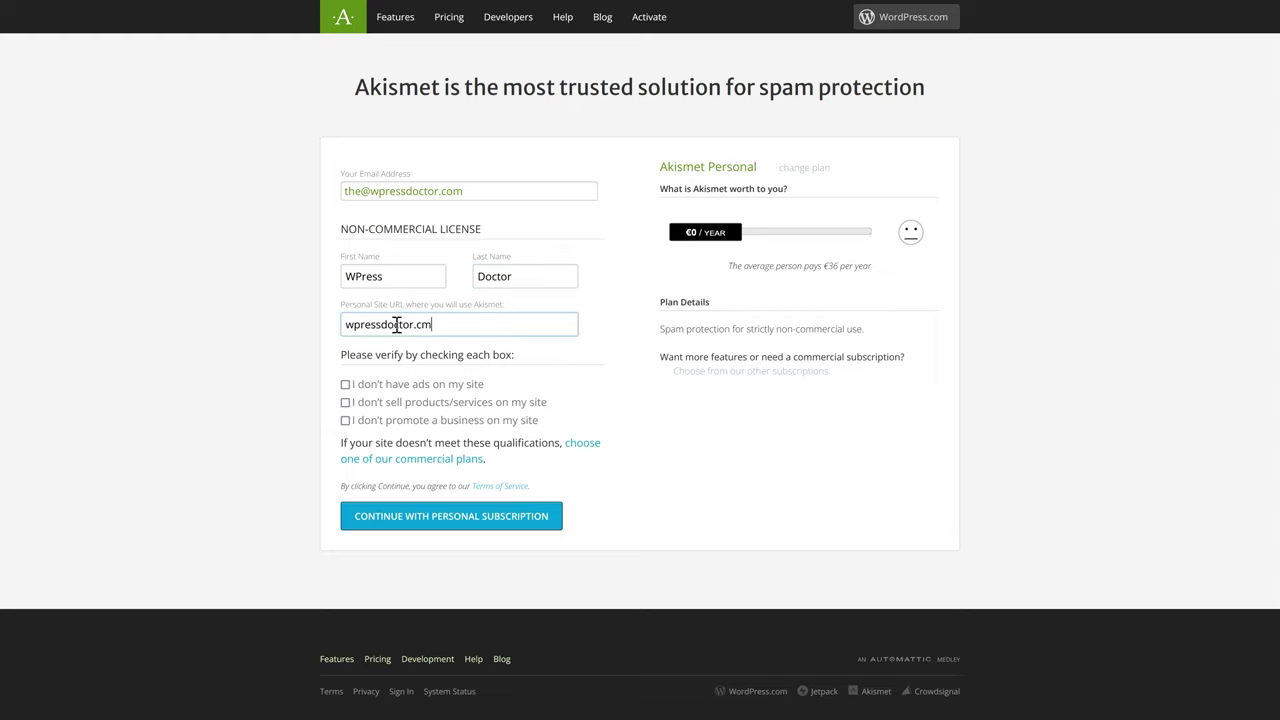
left_click(345, 384)
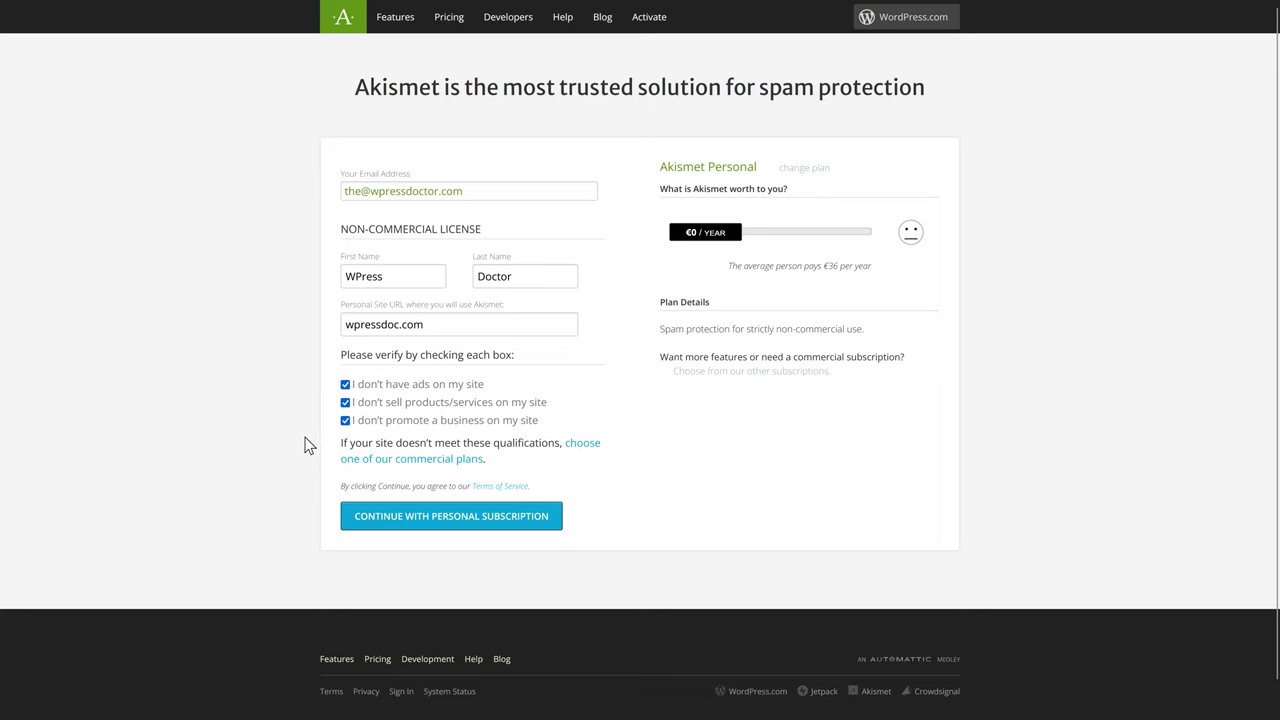
left_click(478, 520)
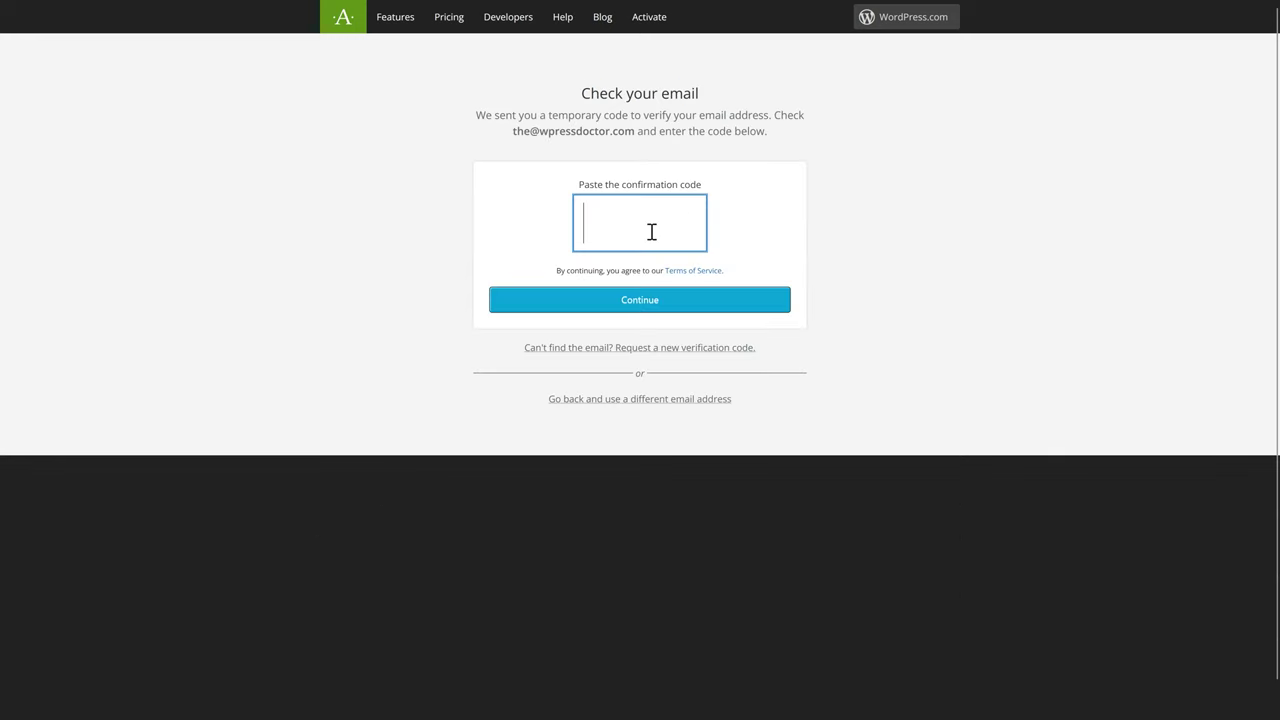
Step: Copy the verification code from the email and confirm it to complete the Akismet signup
left_click_drag(655, 289, 553, 289)
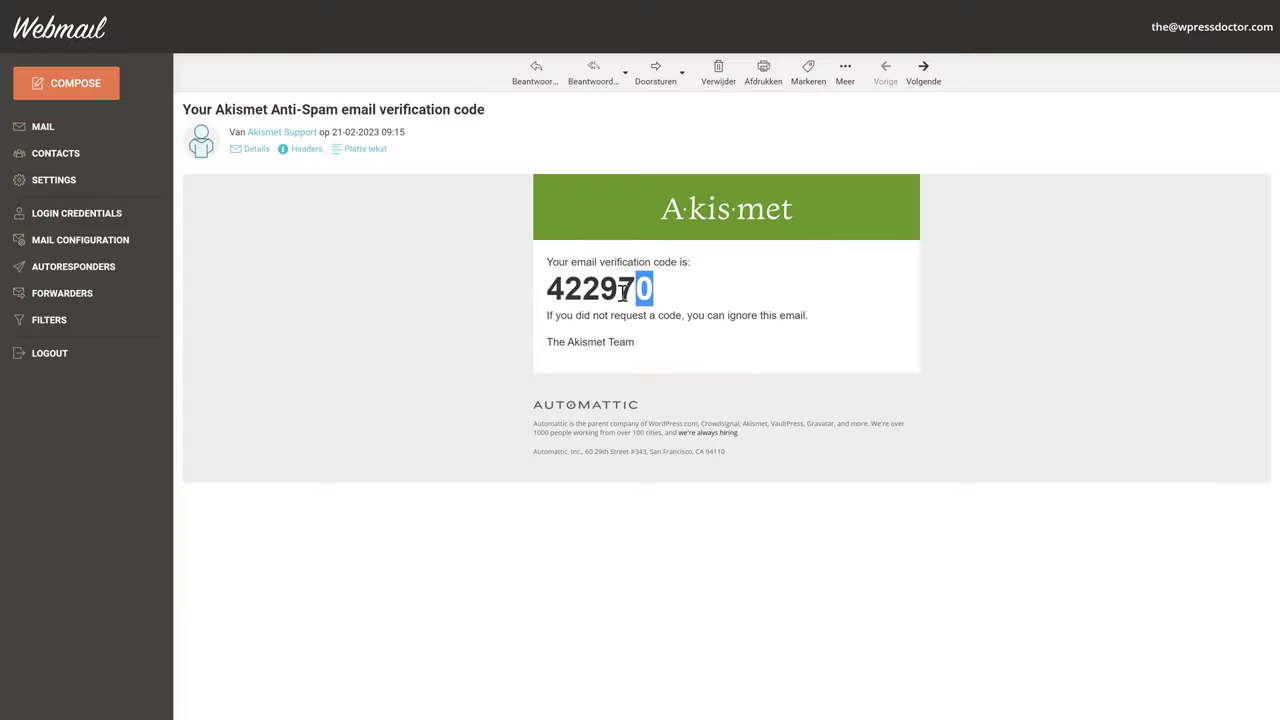
right_click(620, 289)
left_click(668, 298)
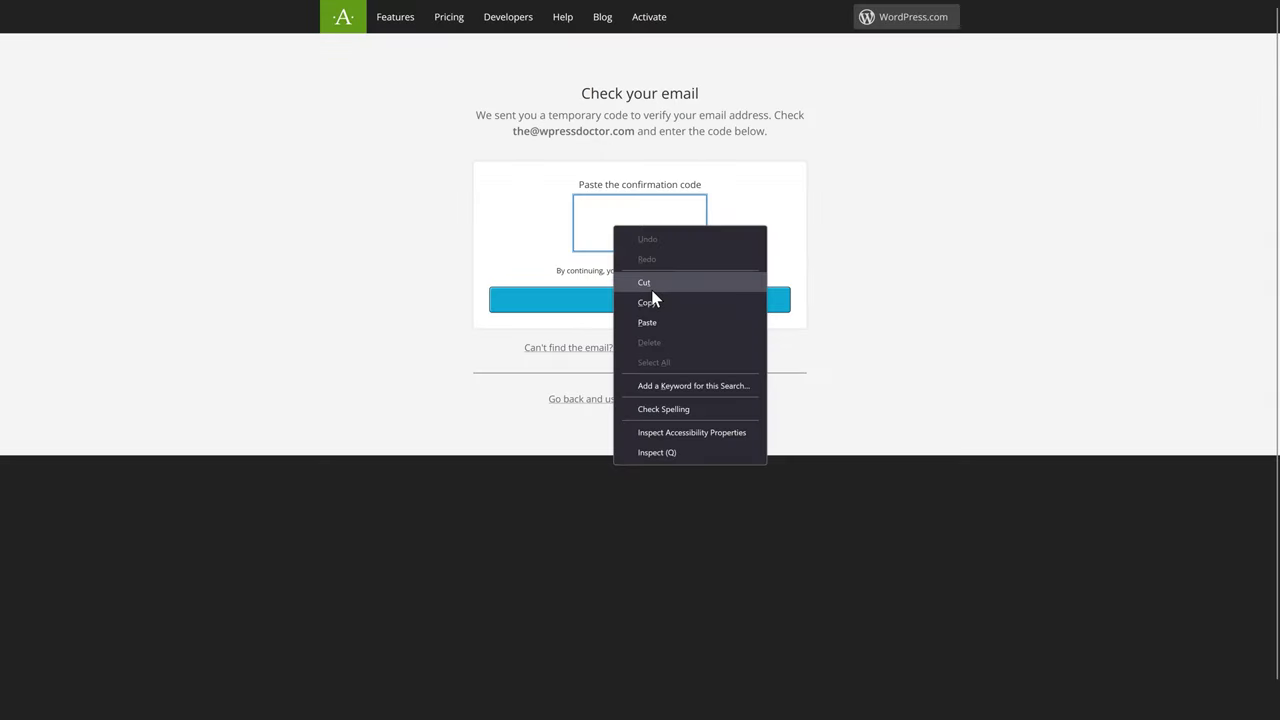
left_click(655, 323)
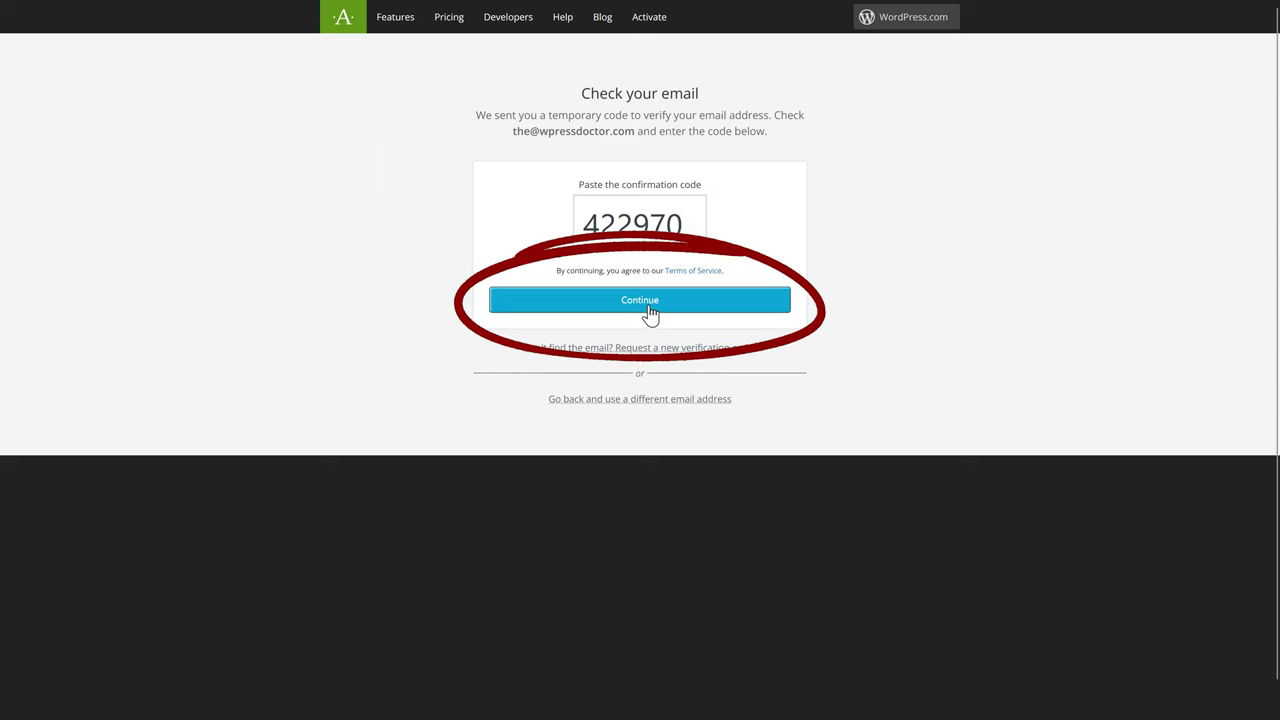
left_click(648, 303)
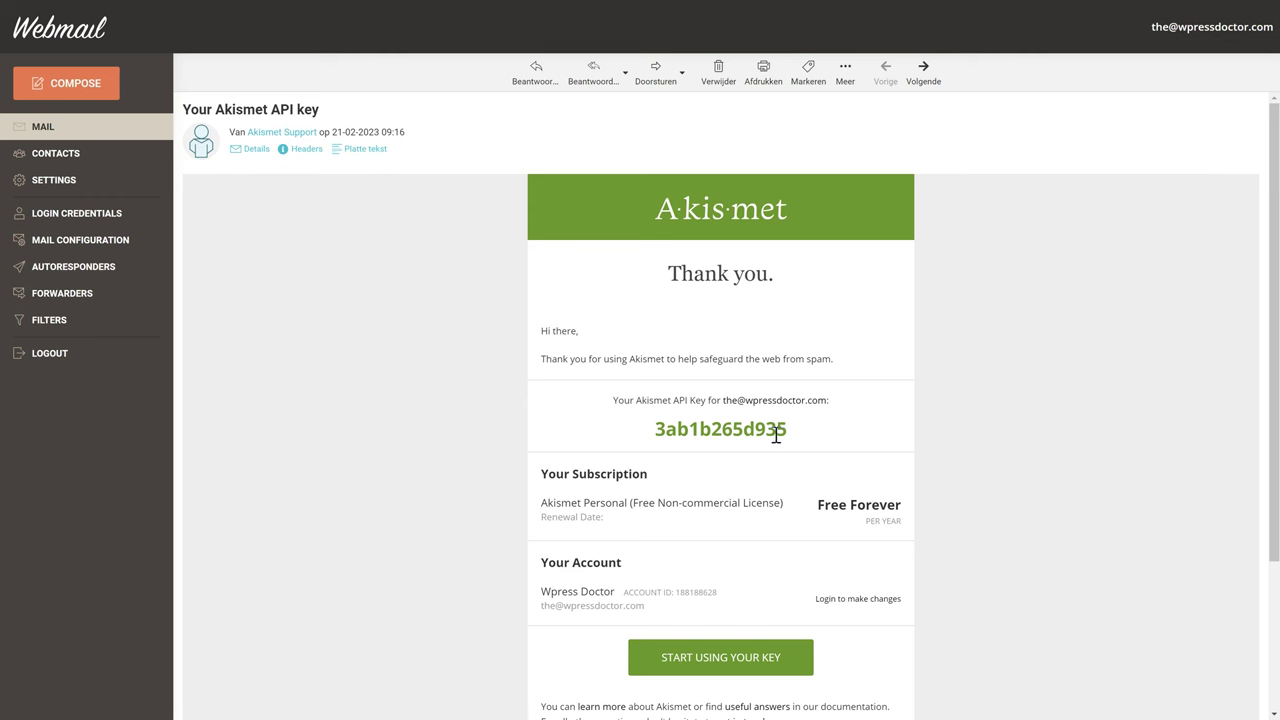
Step: Copy the Akismet API key from the confirmation email
left_click_drag(788, 432, 654, 432)
right_click(700, 437)
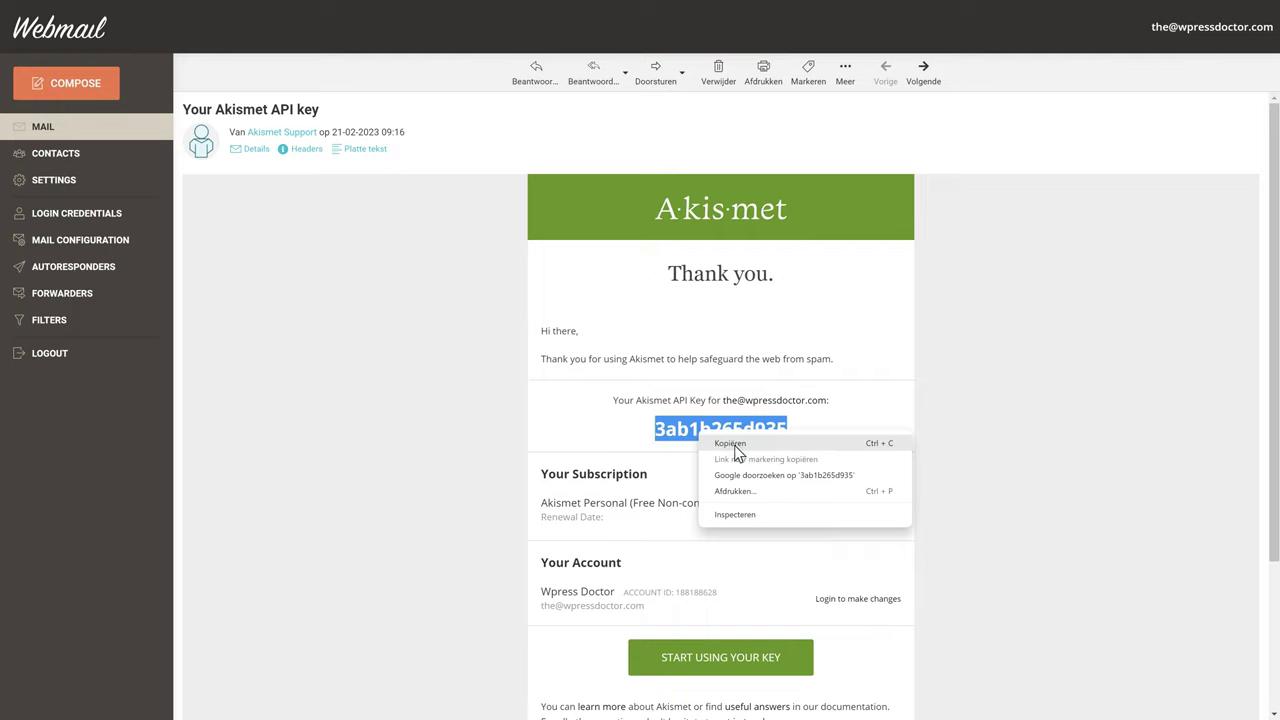
left_click(735, 446)
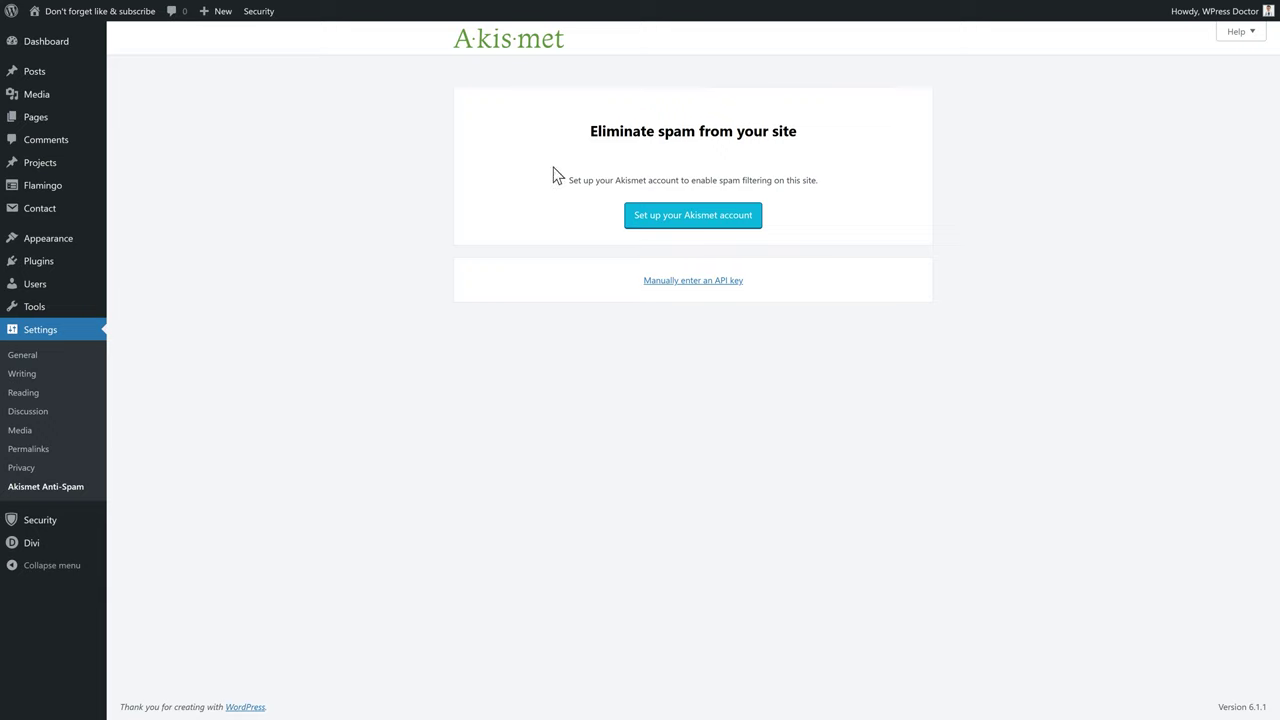
Step: Enter the API key manually, set strictness to silently discard the worst spam, and save
left_click(689, 283)
right_click(508, 291)
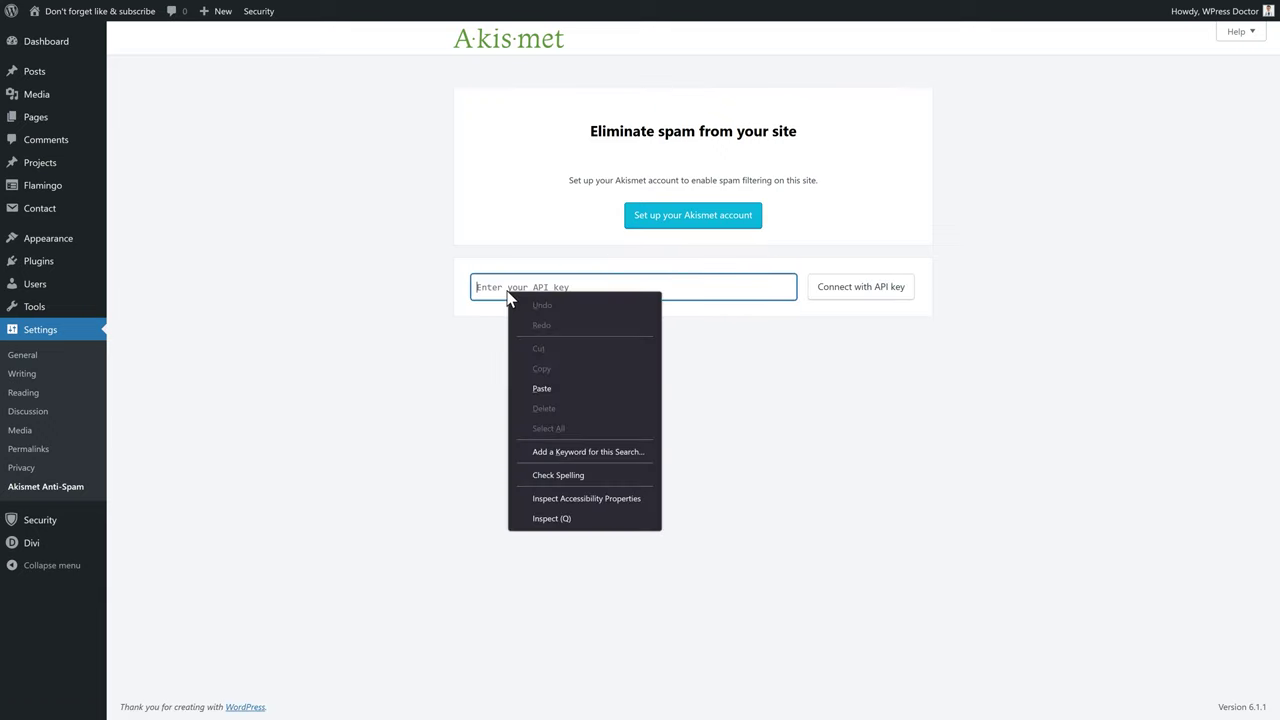
left_click(542, 390)
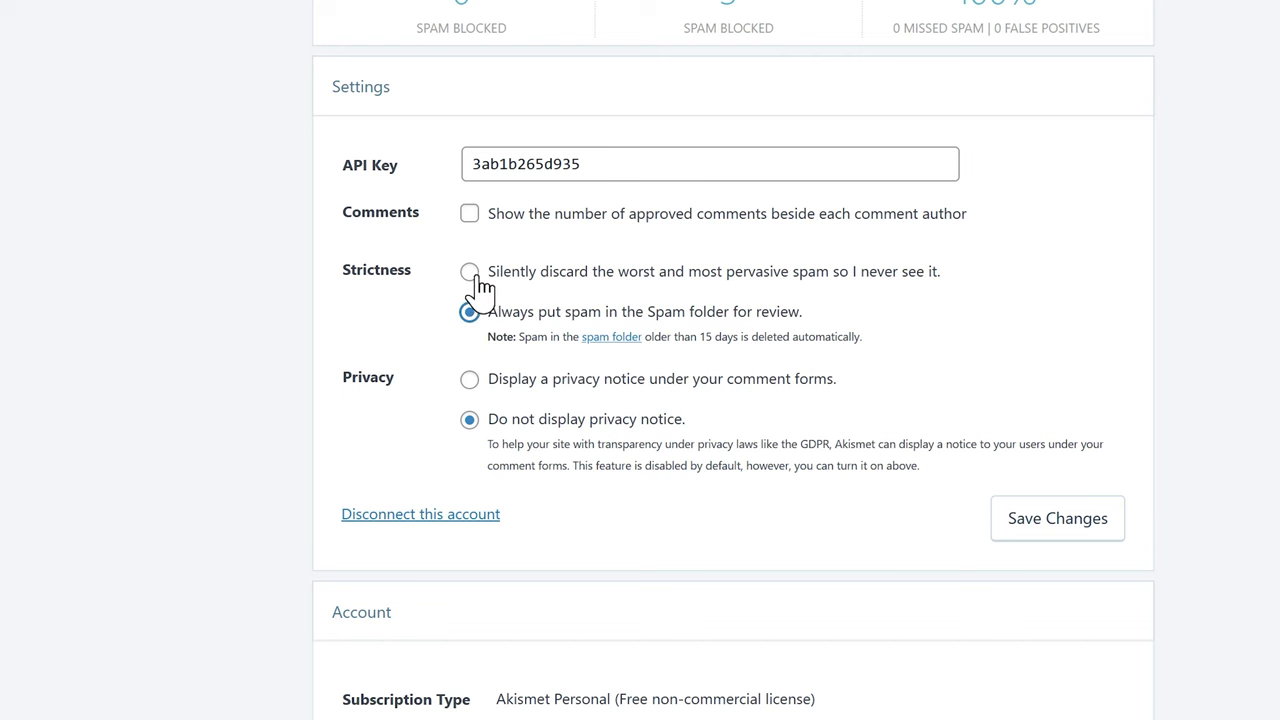
left_click(470, 275)
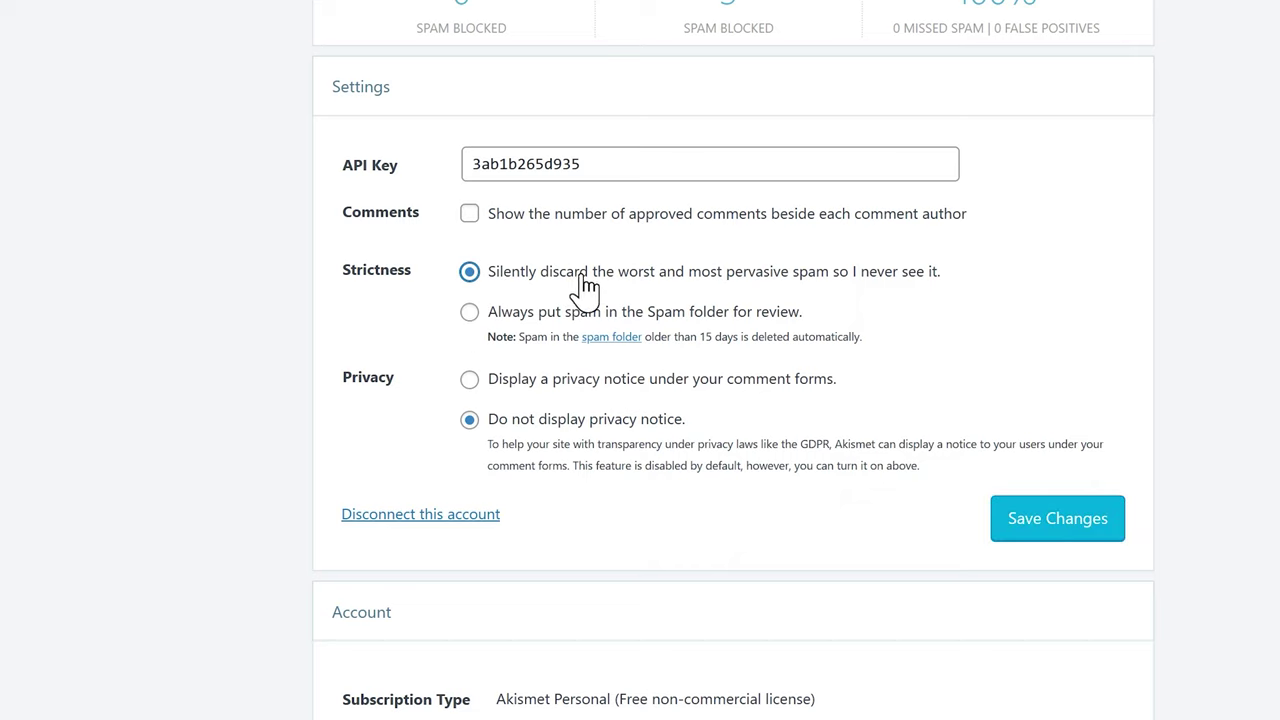
left_click(1090, 530)
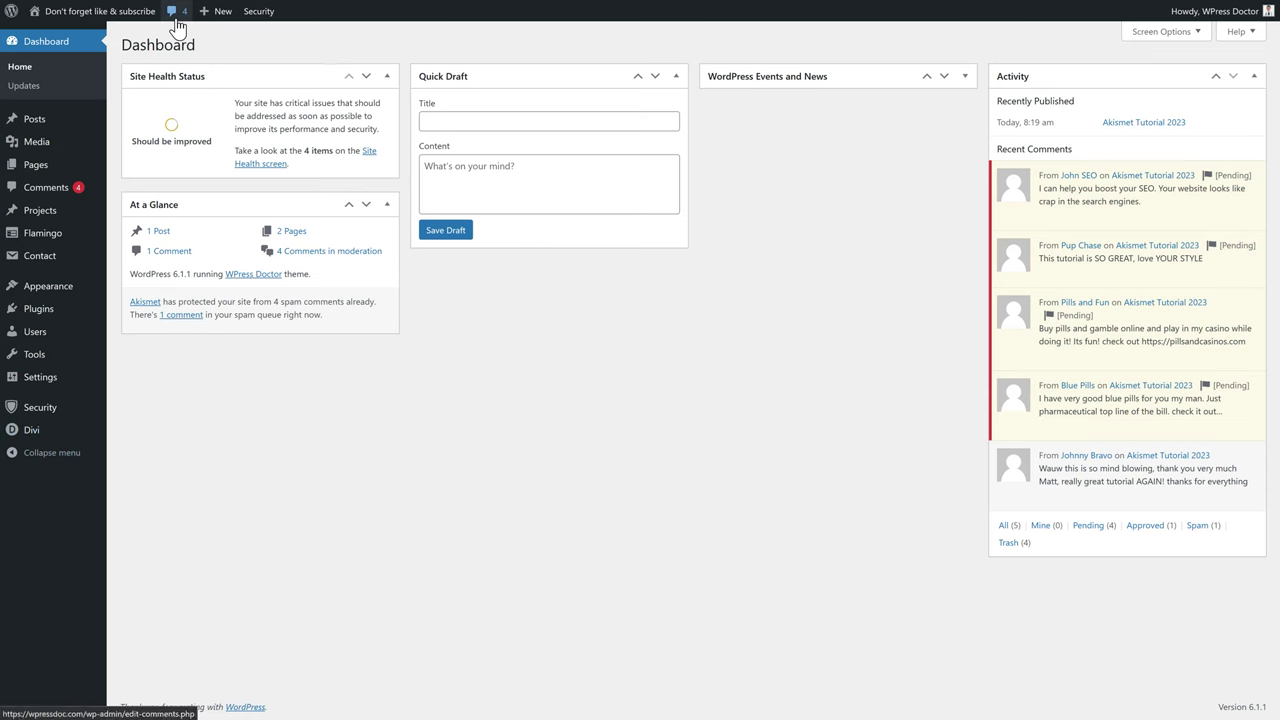
Step: Approve the 'SO GREAT' compliment comment and run Akismet's Check for Spam on the comments
left_click(176, 14)
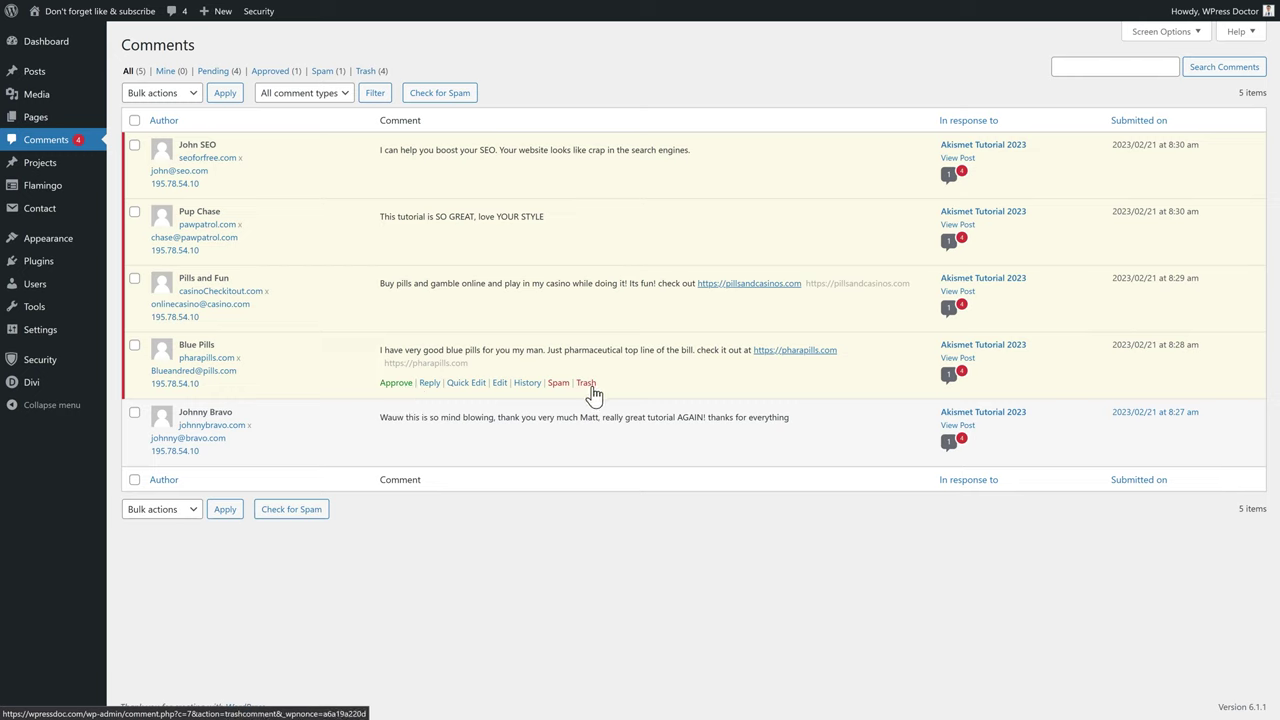
left_click(442, 100)
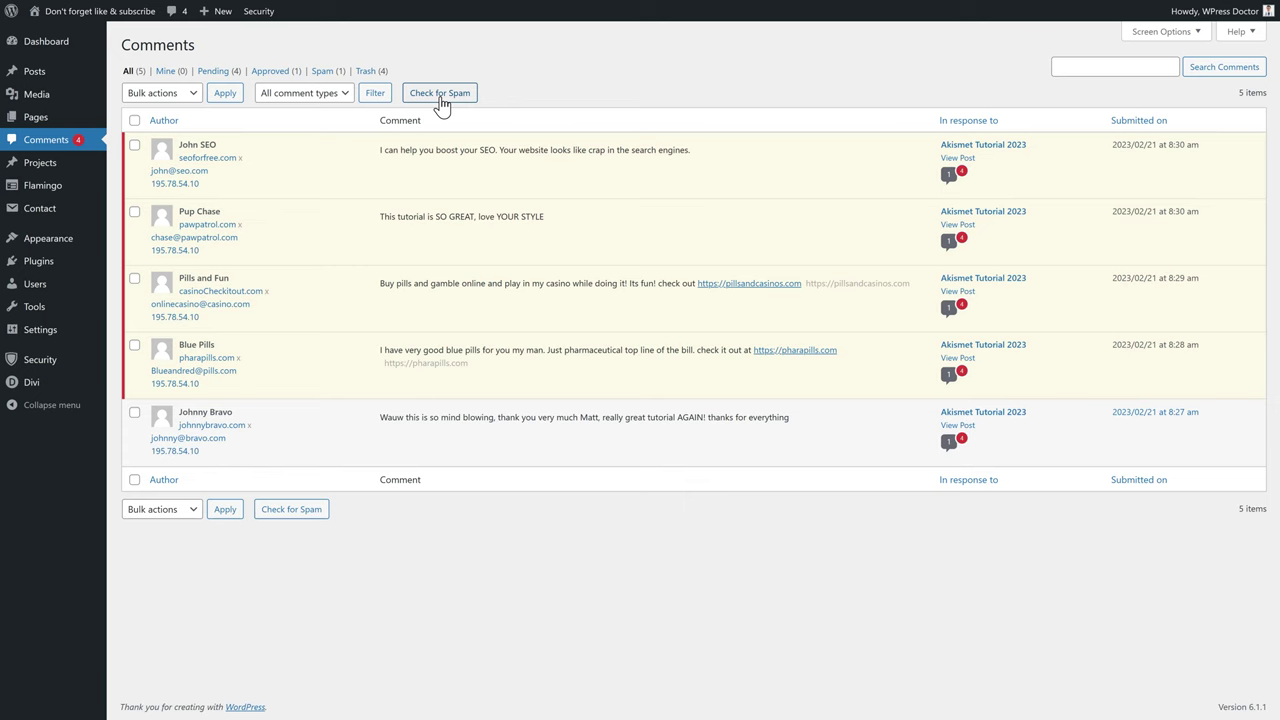
mouse_move(197, 228)
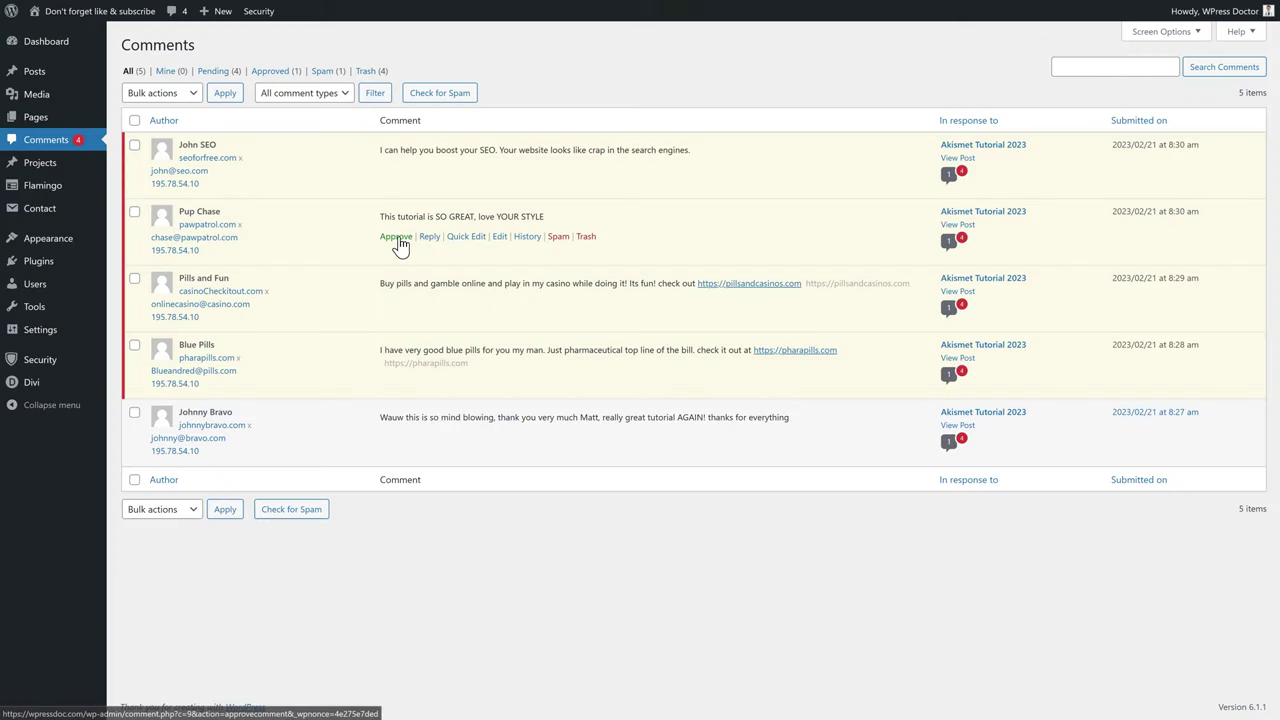
left_click(399, 237)
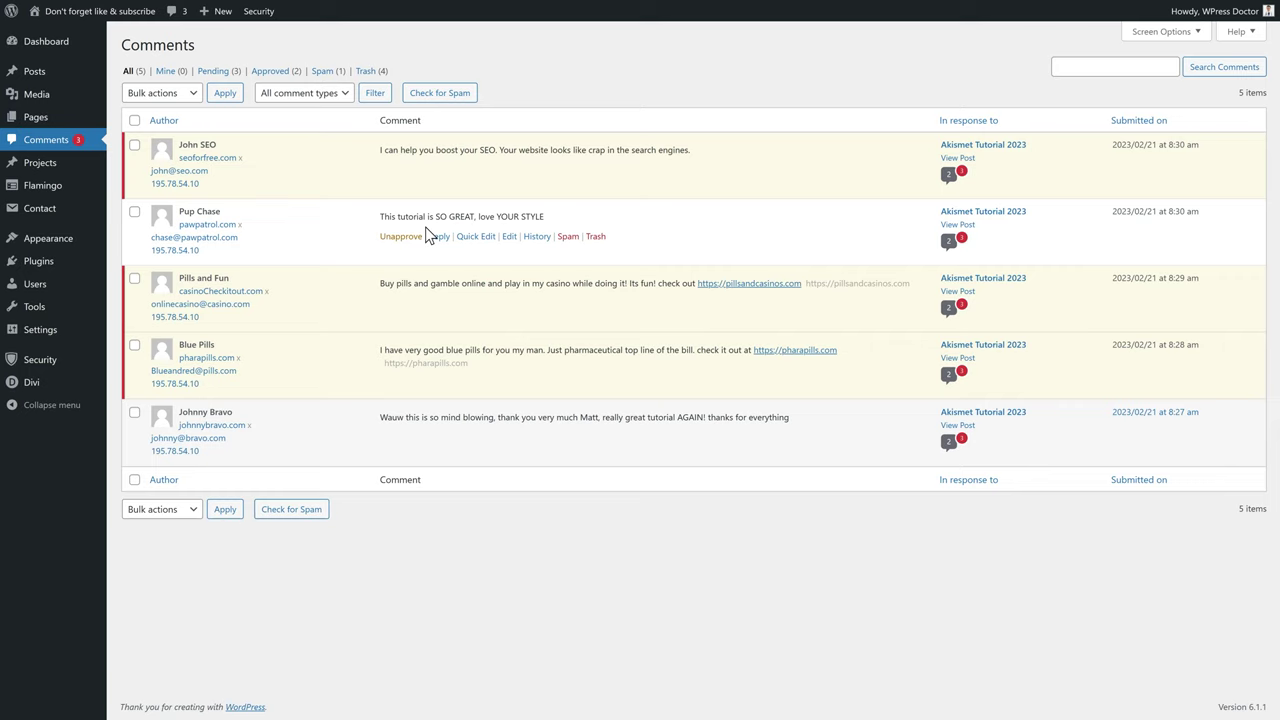
left_click(432, 98)
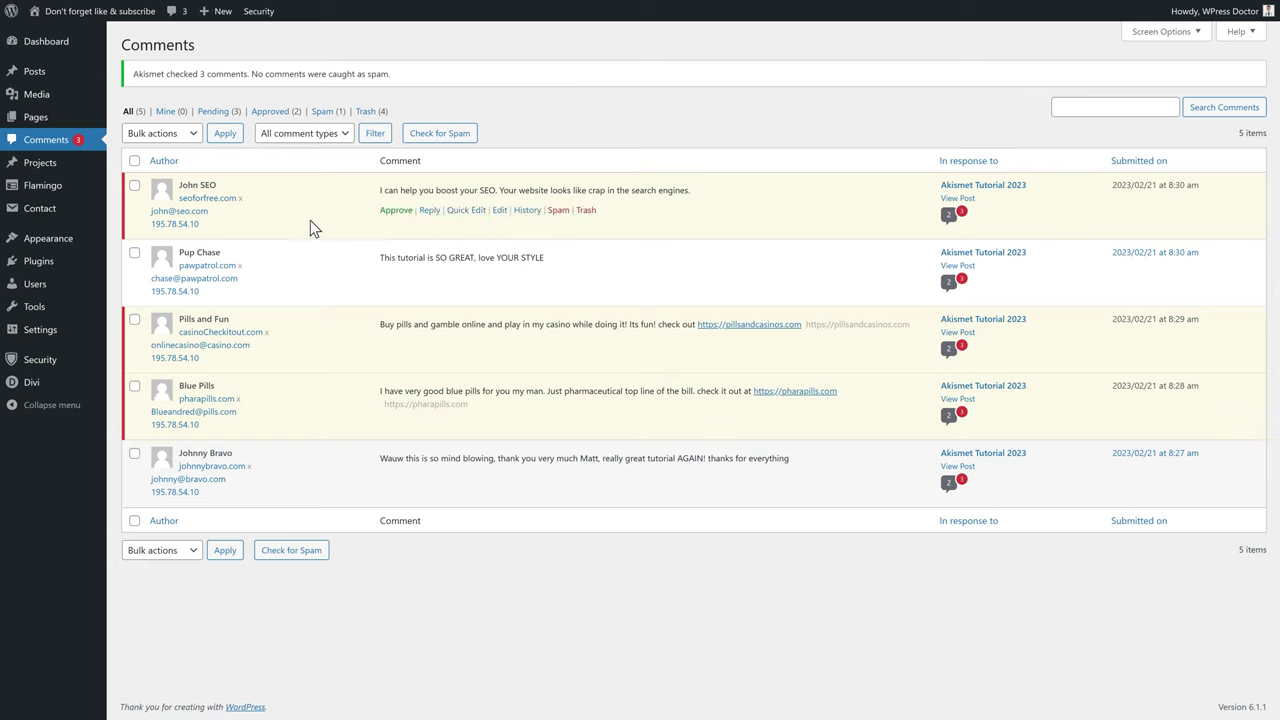
Step: Mark the SEO-offer, pills-and-casino and blue-pills comments as spam, then view Spam (4)
left_click(557, 211)
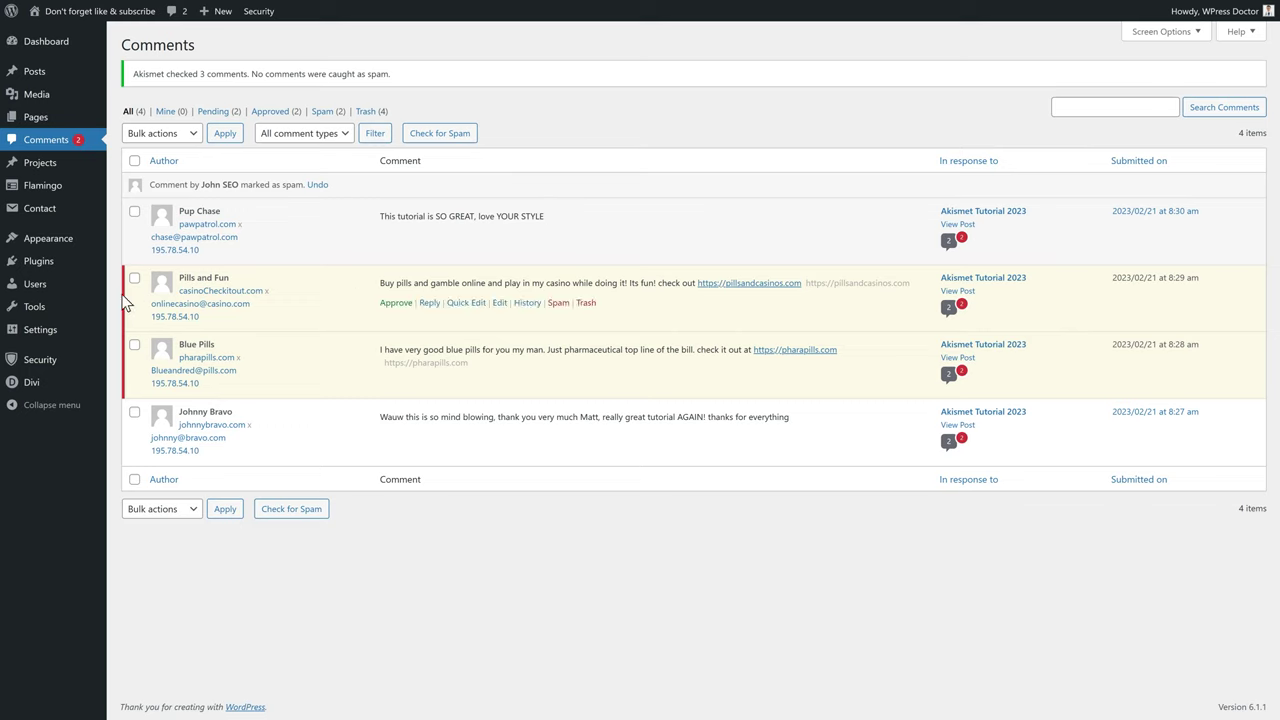
left_click(568, 312)
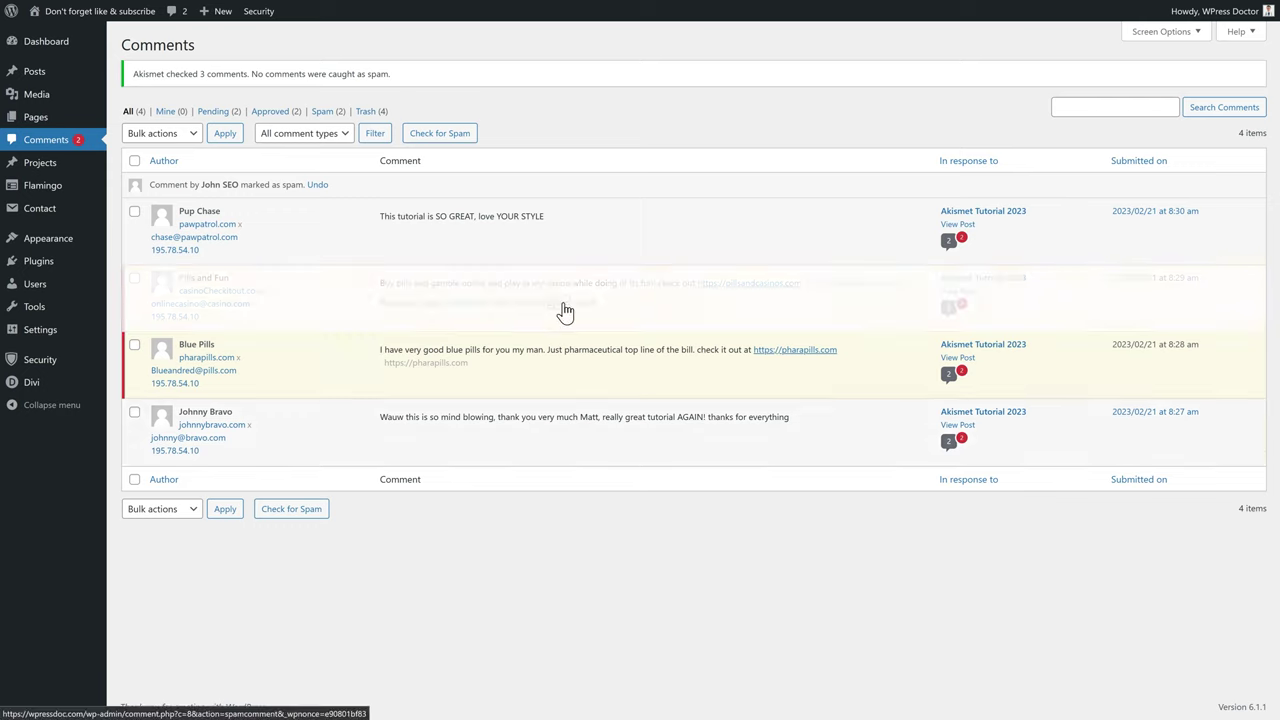
left_click(566, 348)
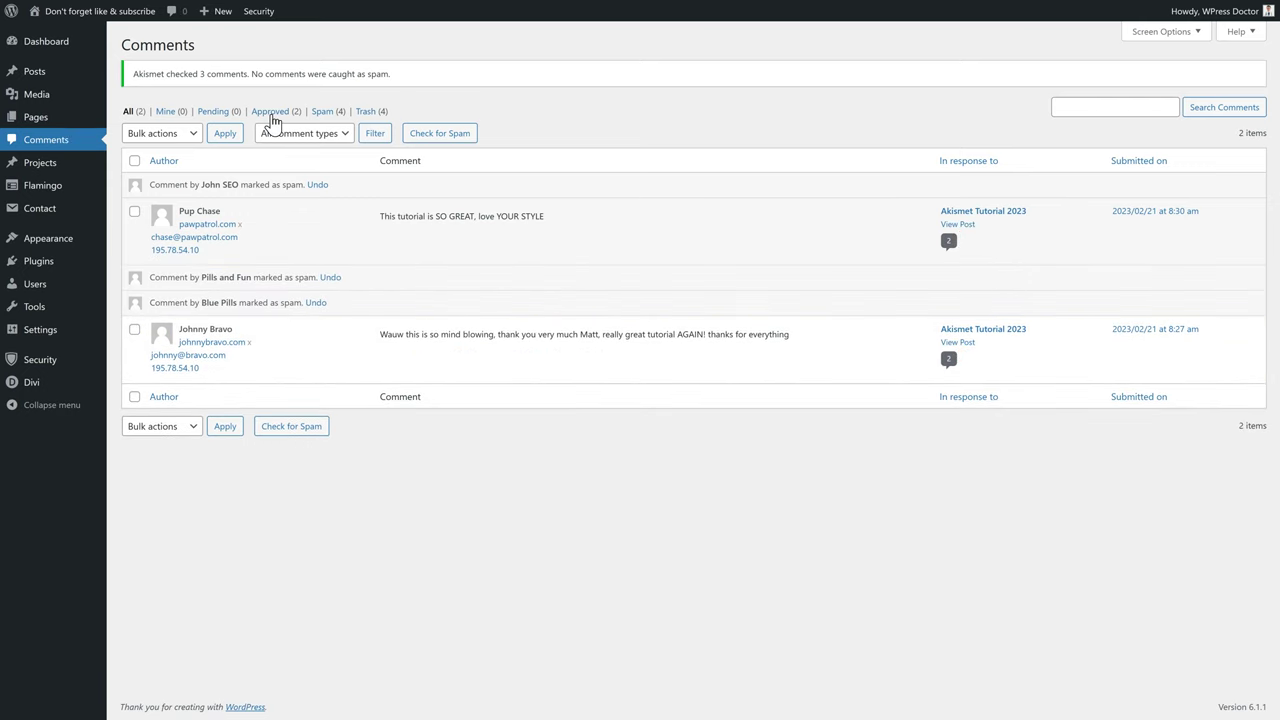
left_click(322, 111)
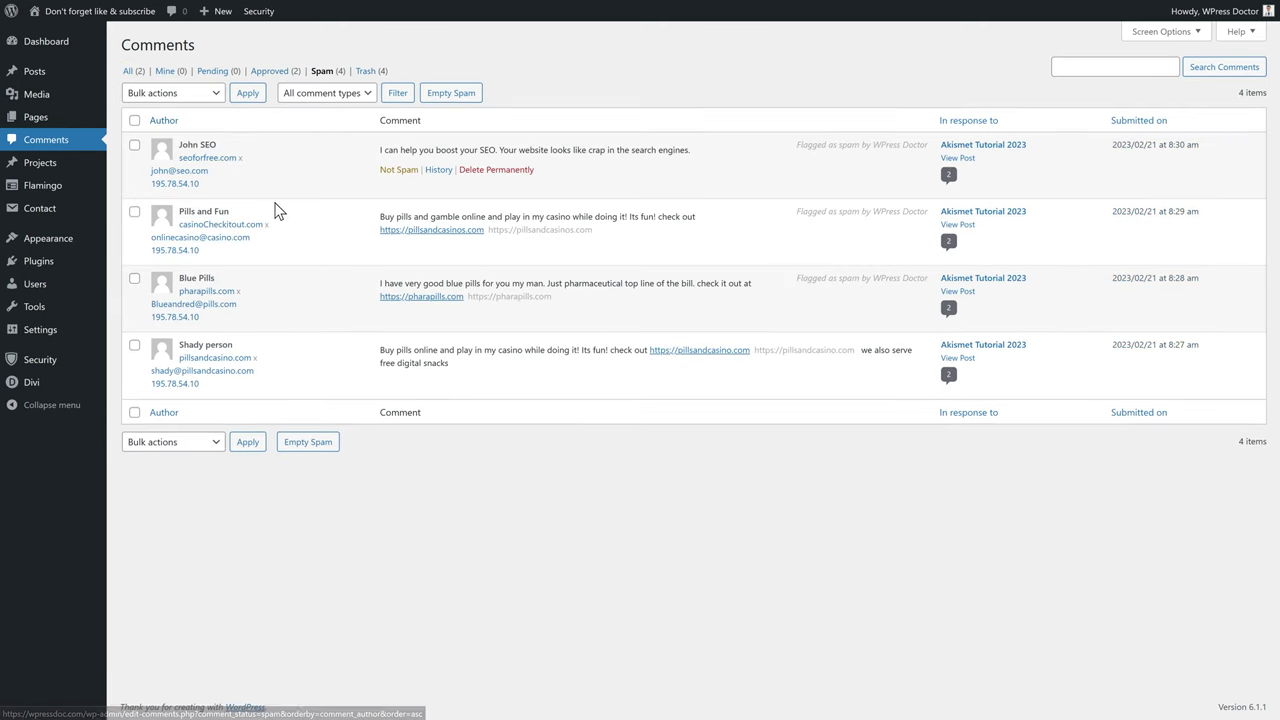